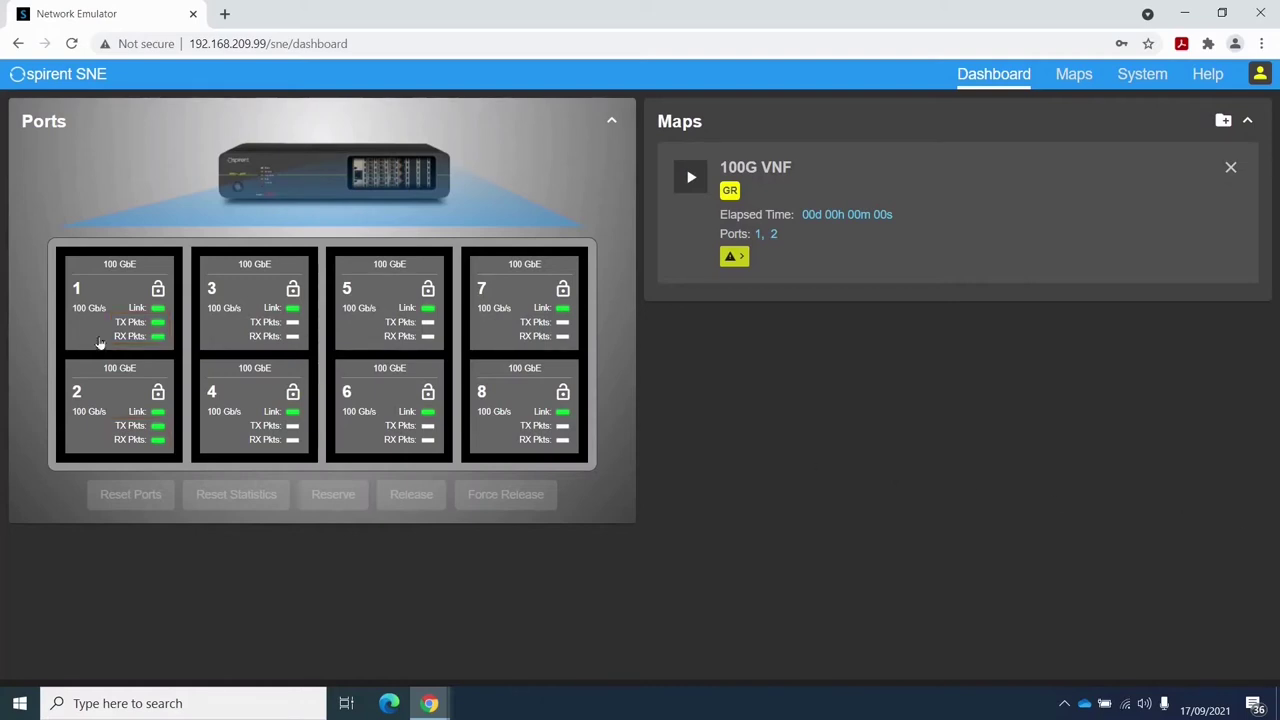
Step: Select ports 1 and 2 on the Dashboard and reserve them
{"action": "left_click", "coordinate": [102, 308]}
{"action": "left_click", "coordinate": [115, 403]}
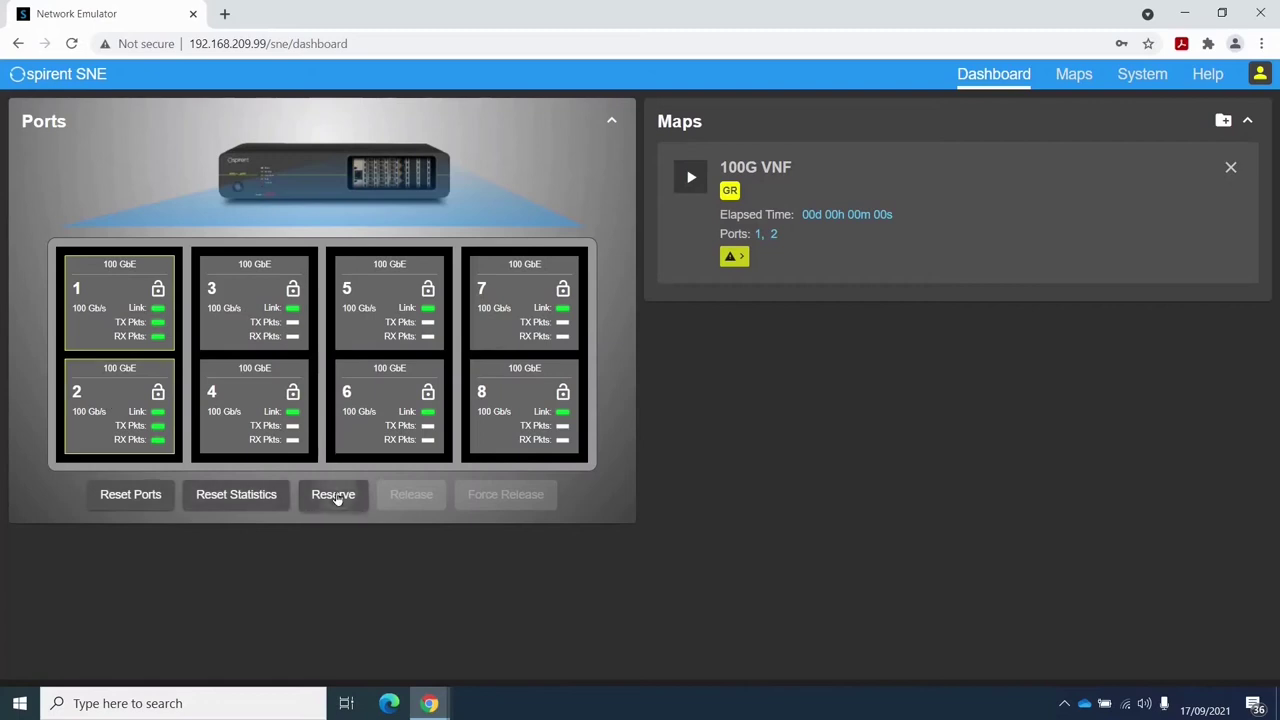
{"action": "left_click", "coordinate": [334, 494]}
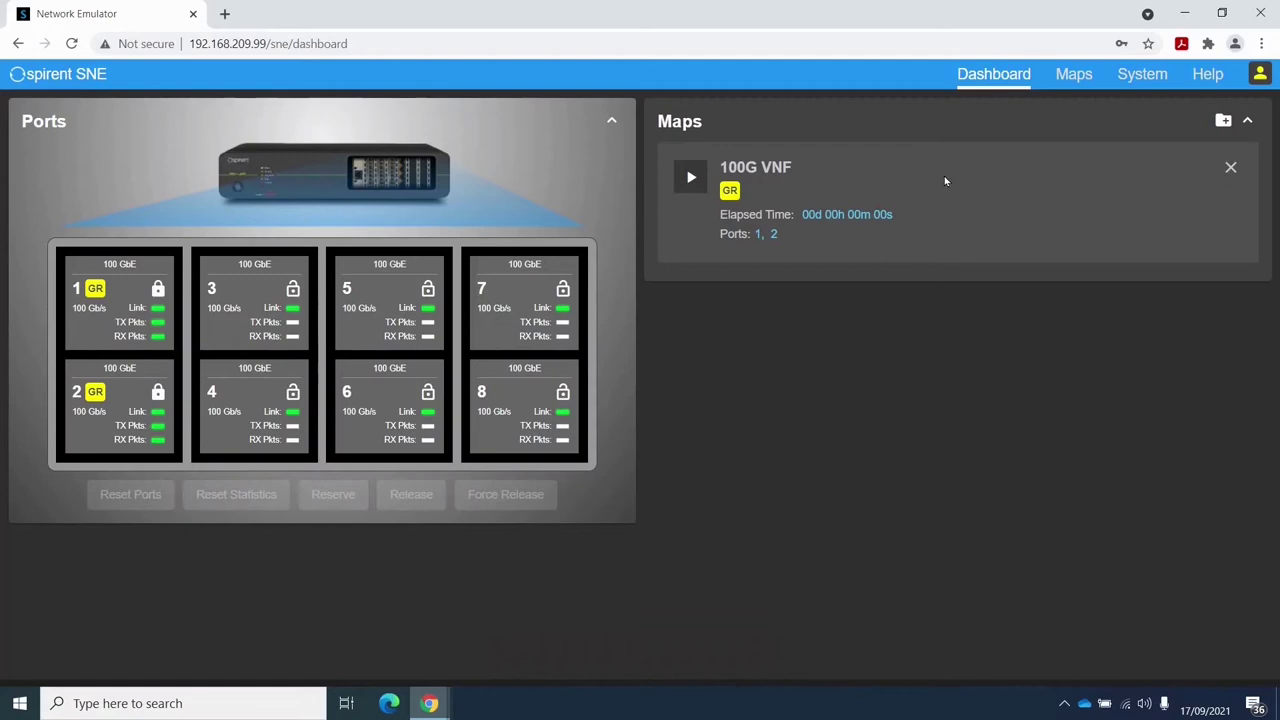
Step: Open the 100G VNF map and select Input Port 1, then the top IP Addr Filter
{"action": "left_click", "coordinate": [1075, 76]}
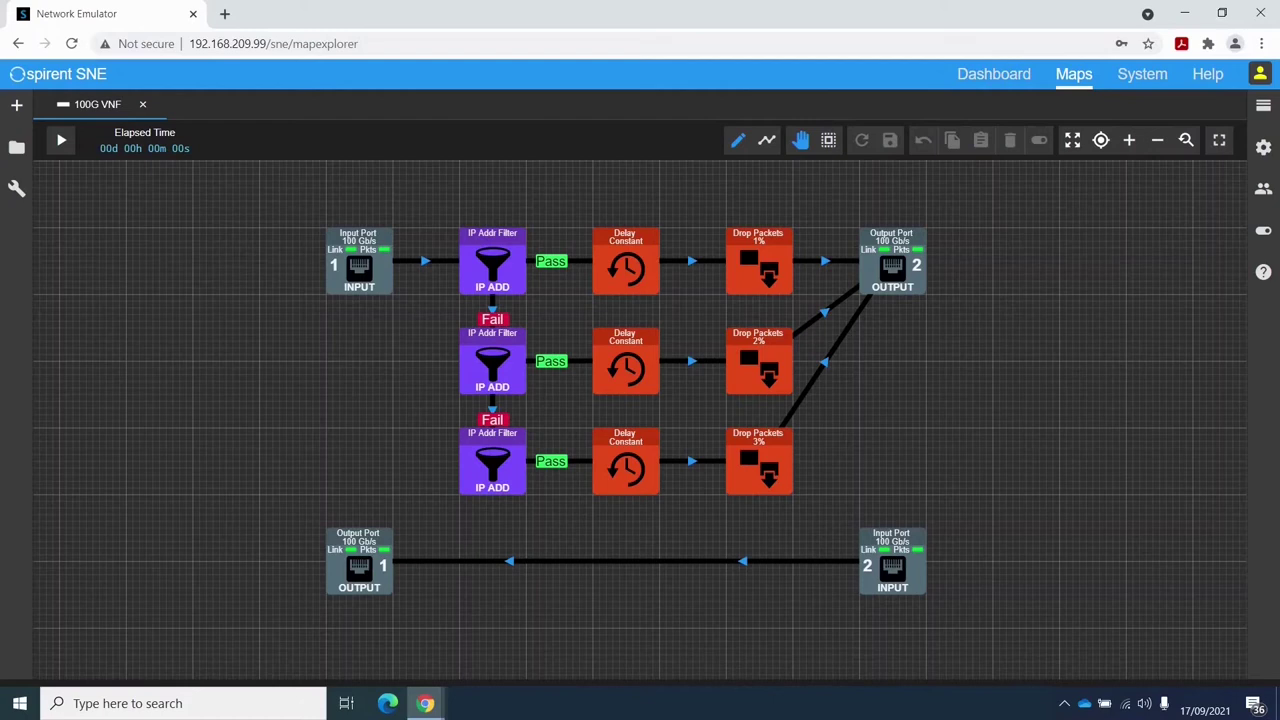
{"action": "left_click", "coordinate": [359, 262]}
{"action": "left_click", "coordinate": [505, 253]}
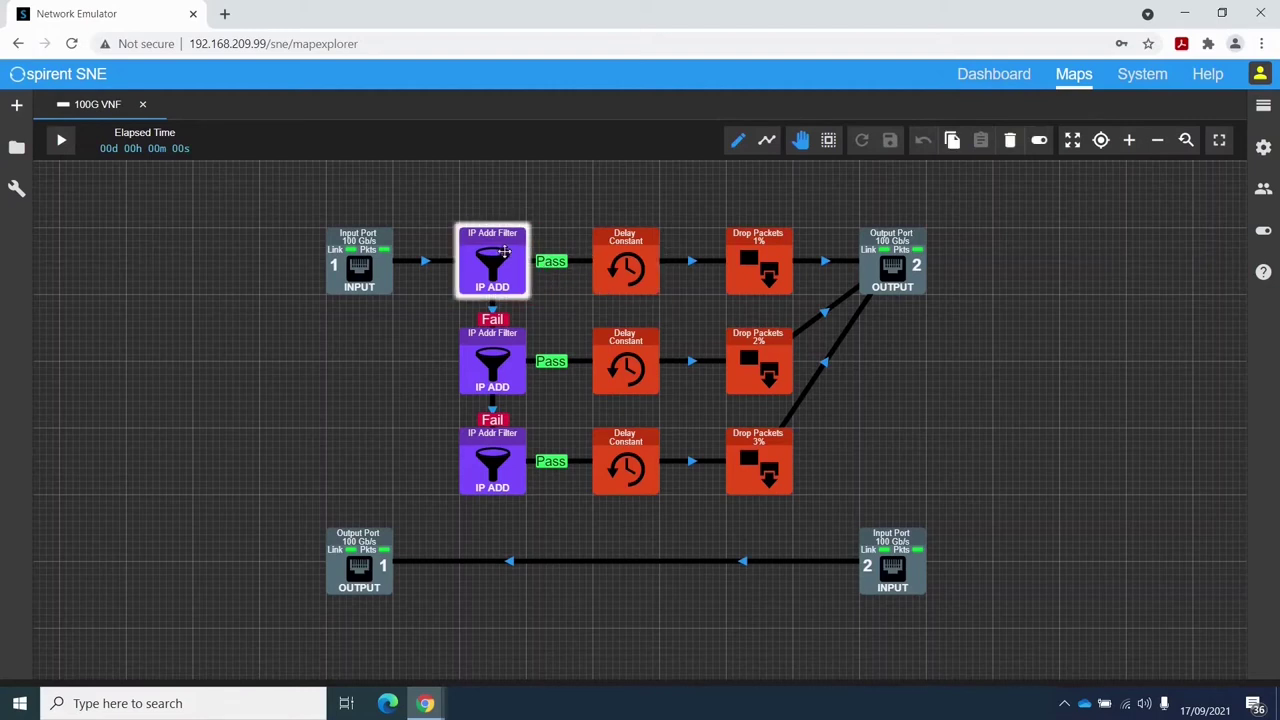
Step: Inspect the top branch's settings: filter 192.168.200.10, 40 ms constant delay, 1% packet drop
{"action": "left_click", "coordinate": [1262, 150]}
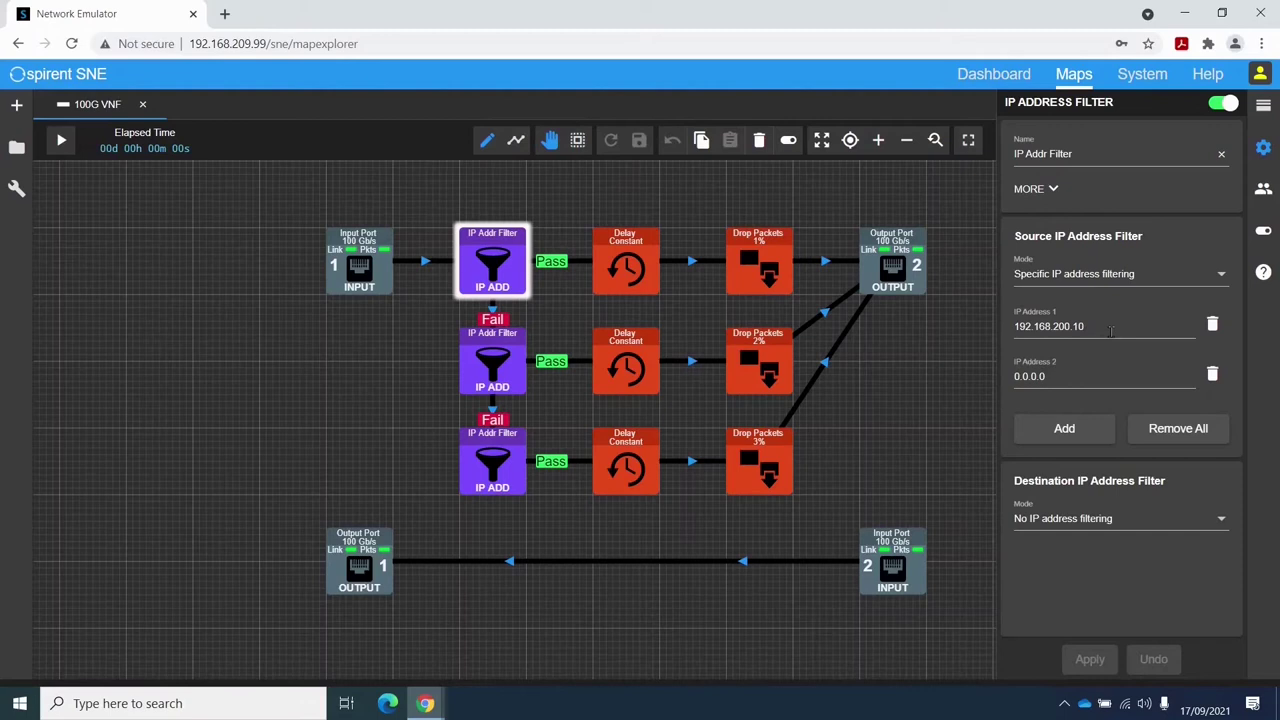
{"action": "left_click", "coordinate": [641, 258]}
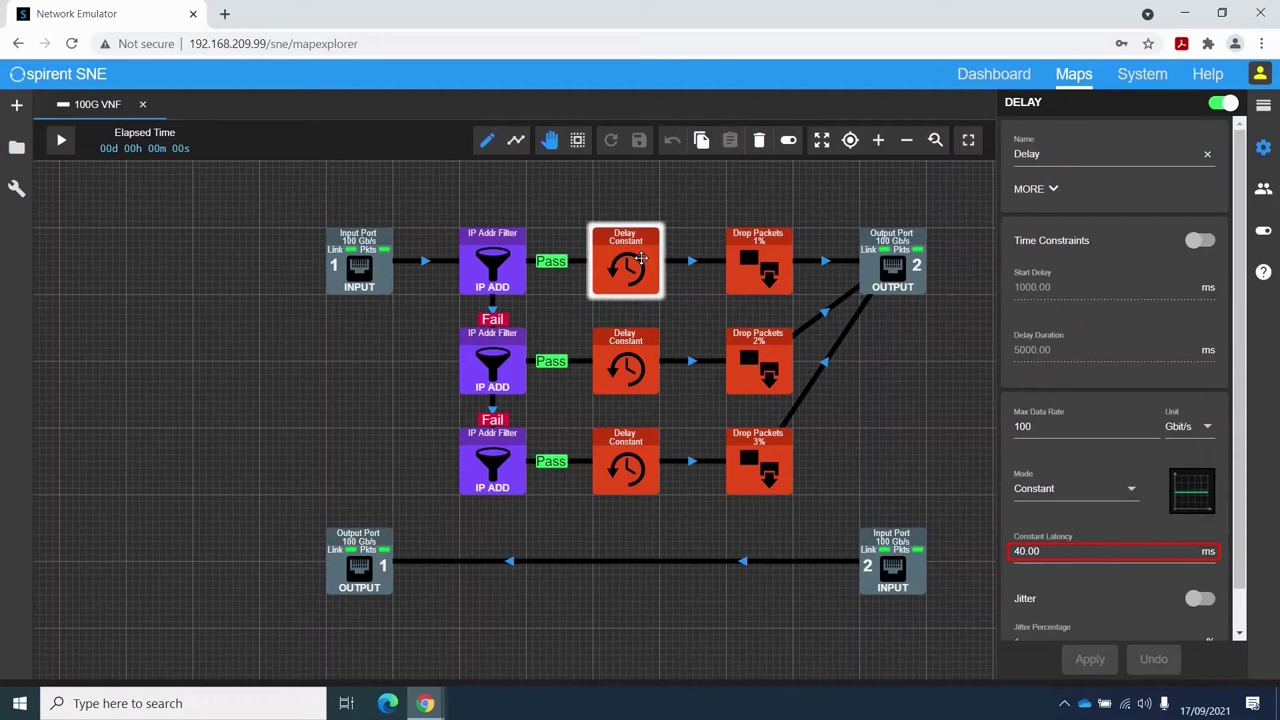
{"action": "left_click", "coordinate": [766, 261]}
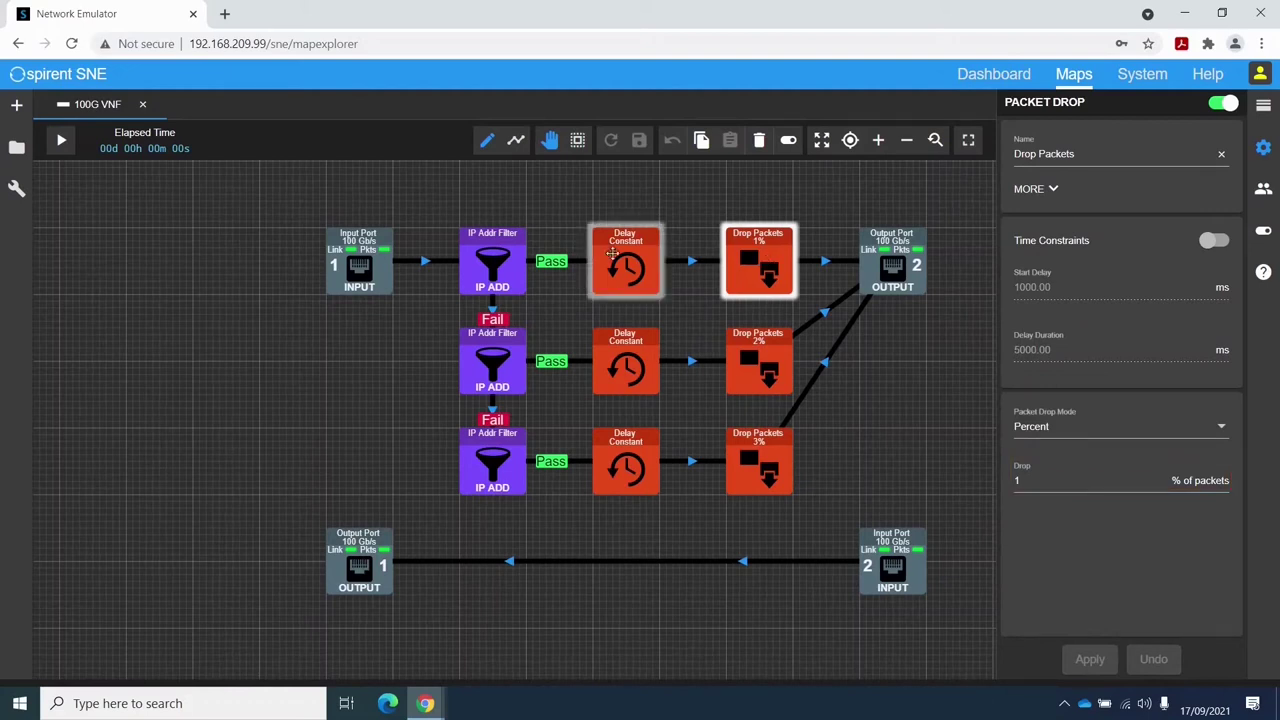
{"action": "left_click", "coordinate": [507, 263]}
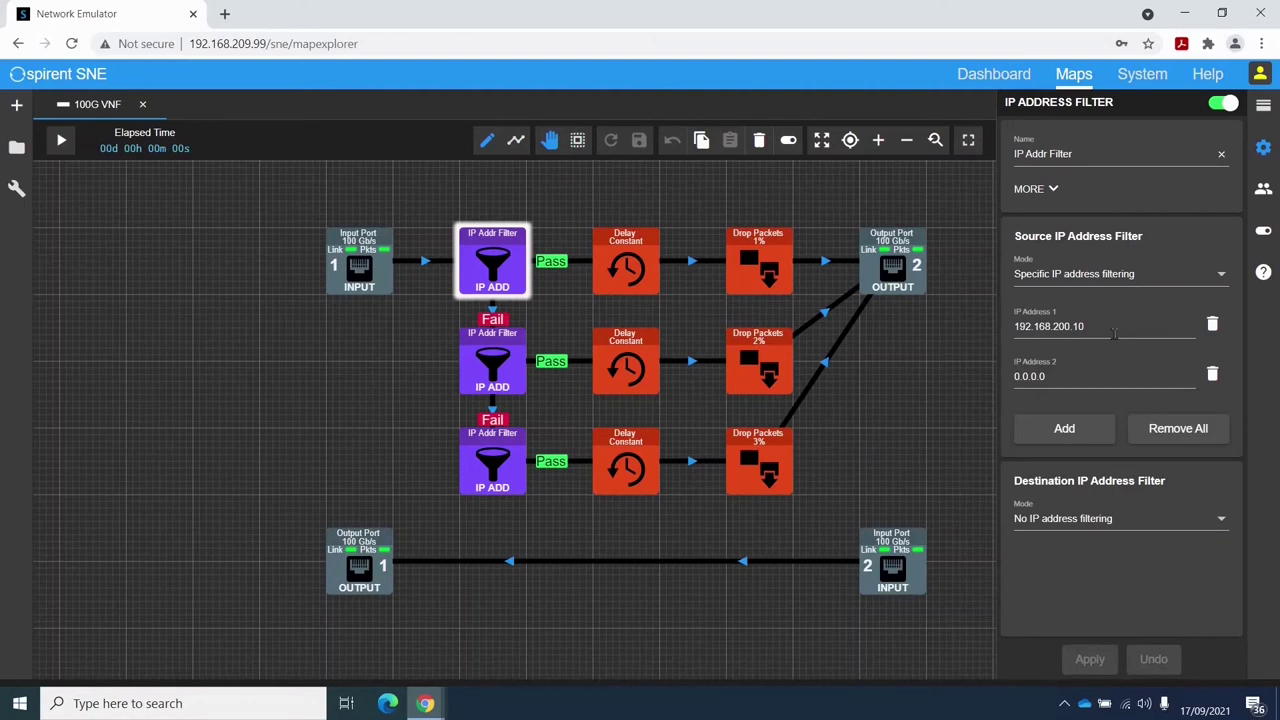
Step: View the second and third IP filters' source addresses, 192.168.201.10 and 192.168.202.10
{"action": "left_click", "coordinate": [494, 362]}
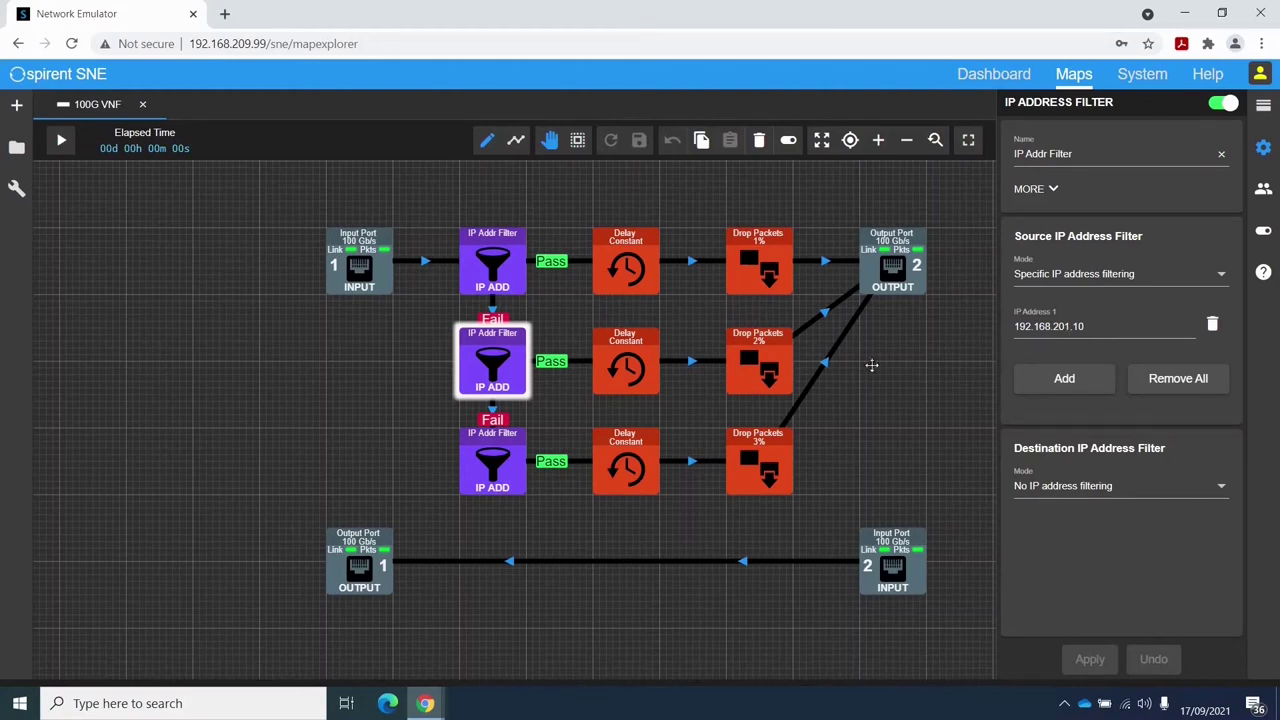
{"action": "left_click", "coordinate": [501, 447]}
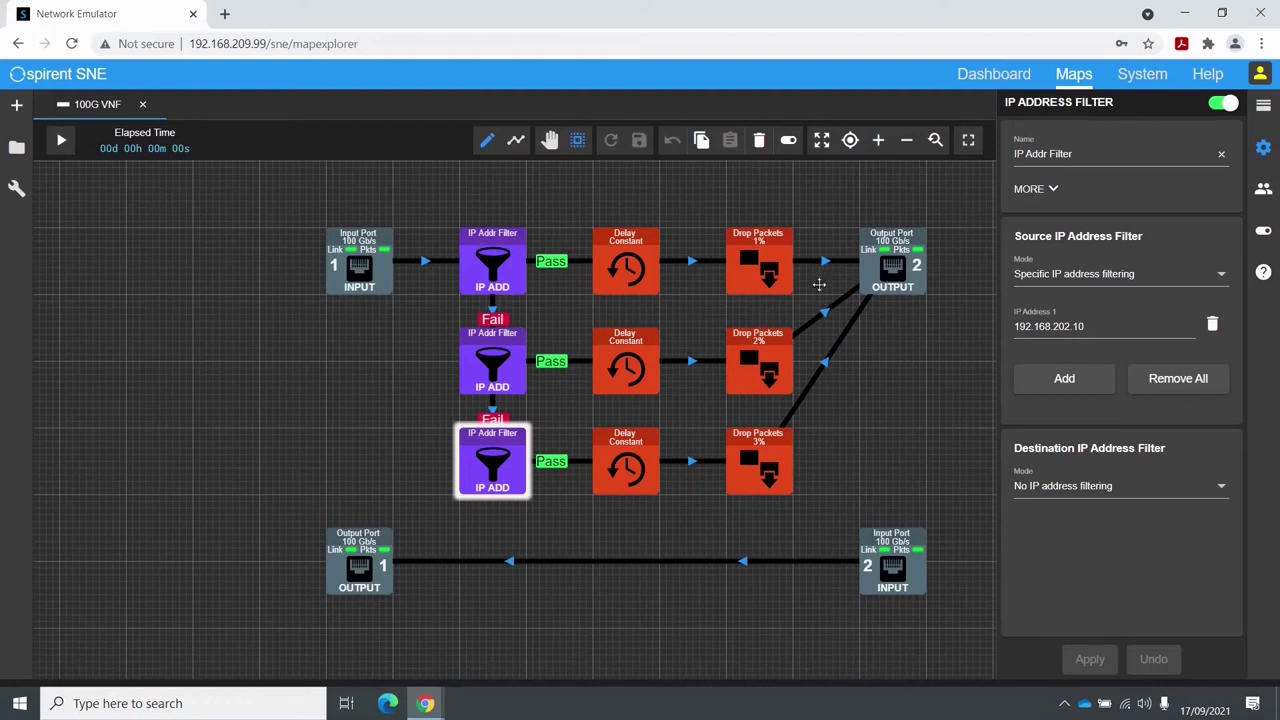
Step: Disable the six Delay and Drop Packets nodes together, then start the map running
{"action": "left_click_drag", "start_coordinate": [575, 198], "coordinate": [814, 529]}
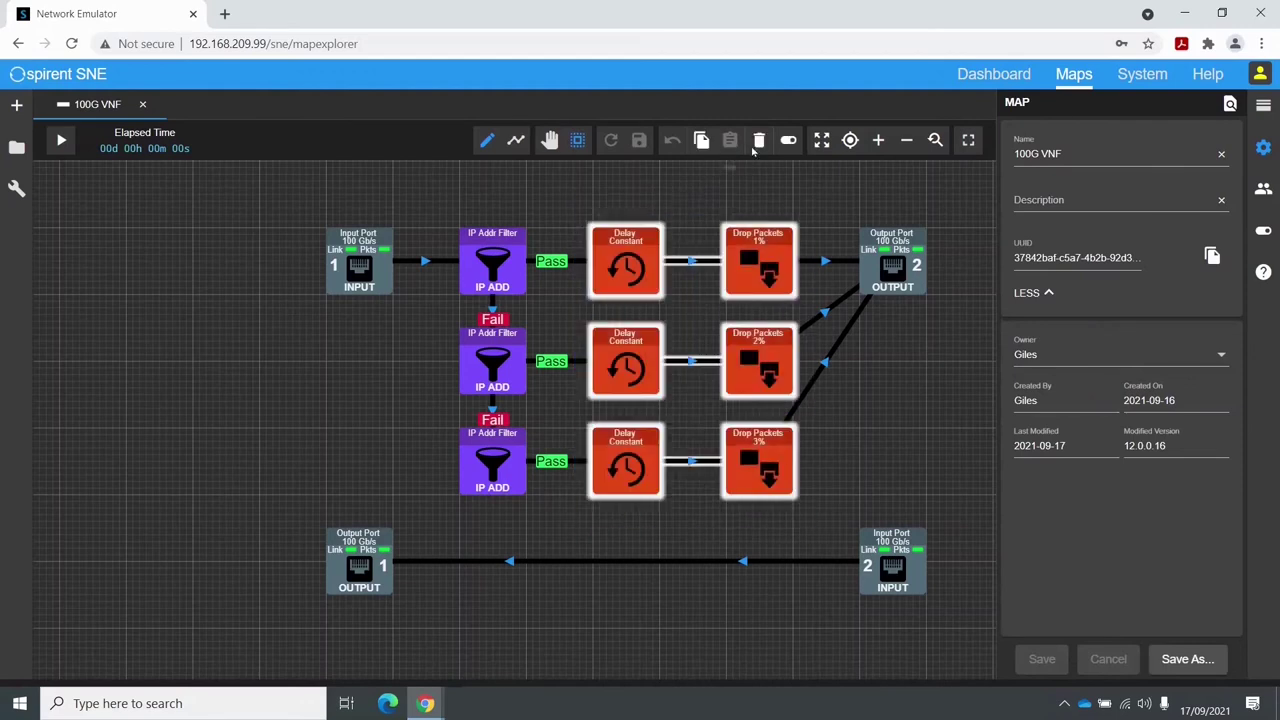
{"action": "left_click", "coordinate": [788, 140]}
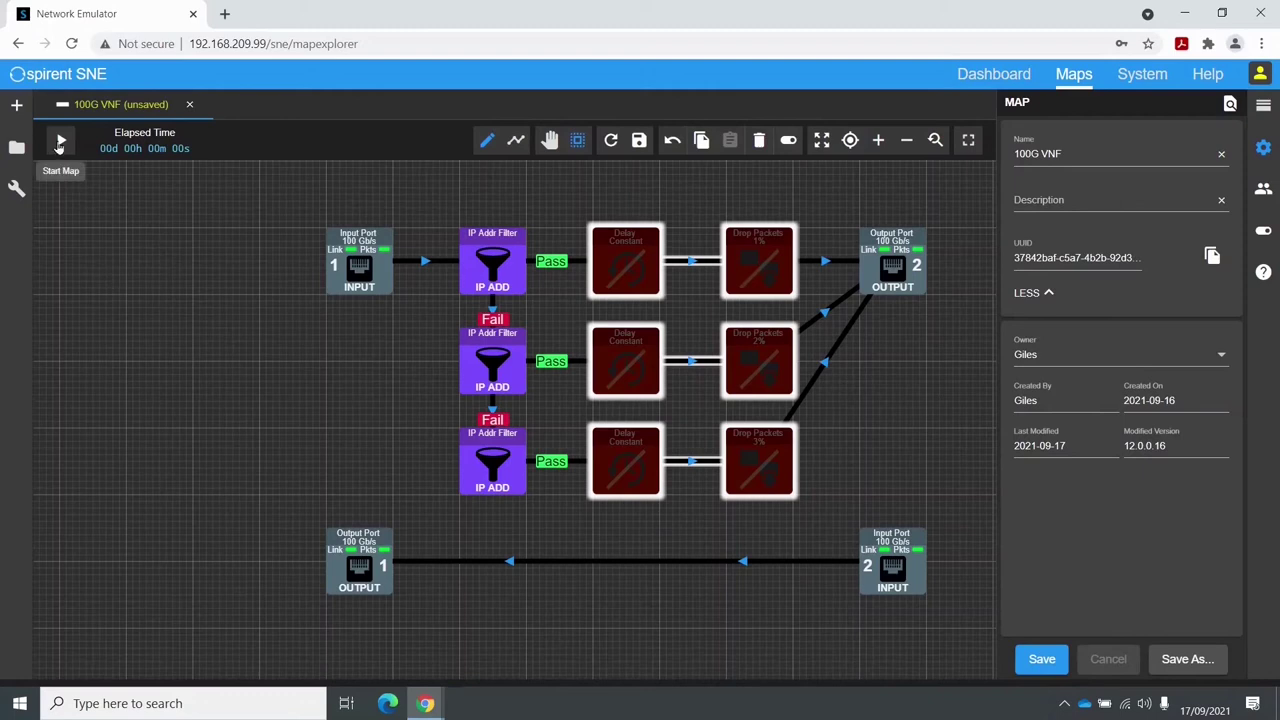
{"action": "left_click", "coordinate": [60, 143]}
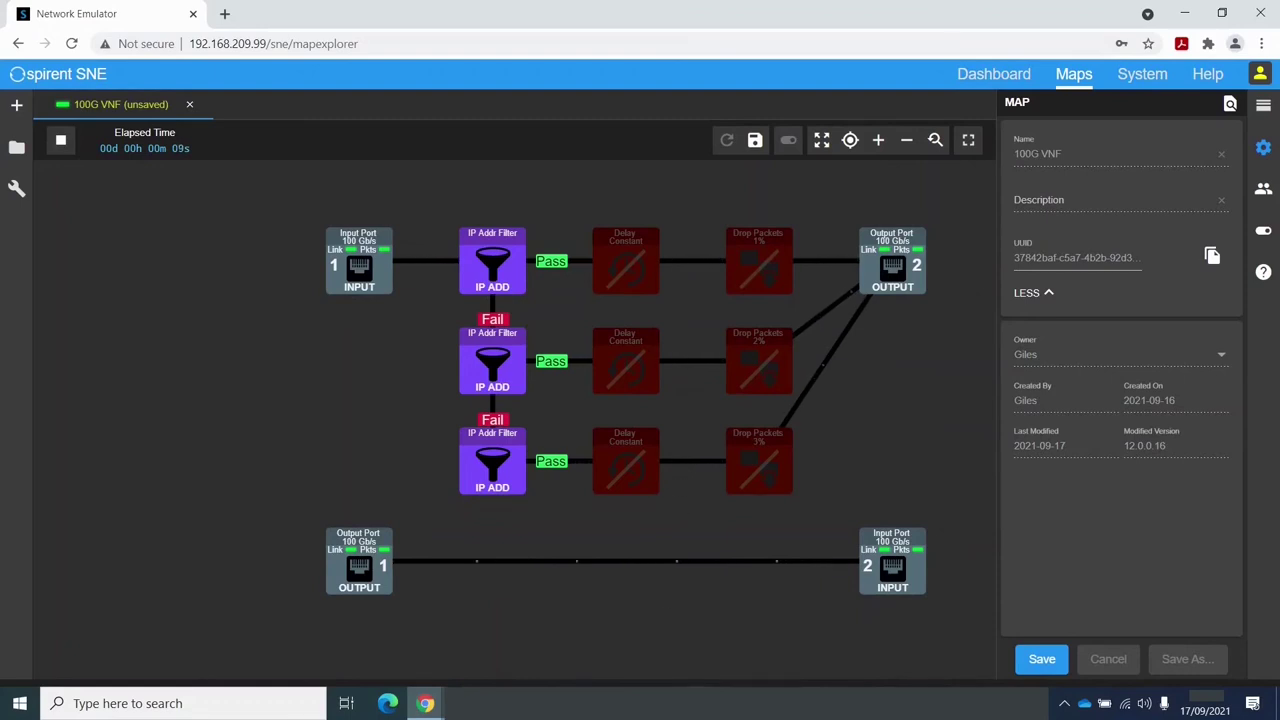
Step: In the TestCenter remote session, show All Traffic Generators, then All Stream Blocks
{"action": "mouse_move", "coordinate": [691, 703]}
{"action": "left_click", "coordinate": [691, 635]}
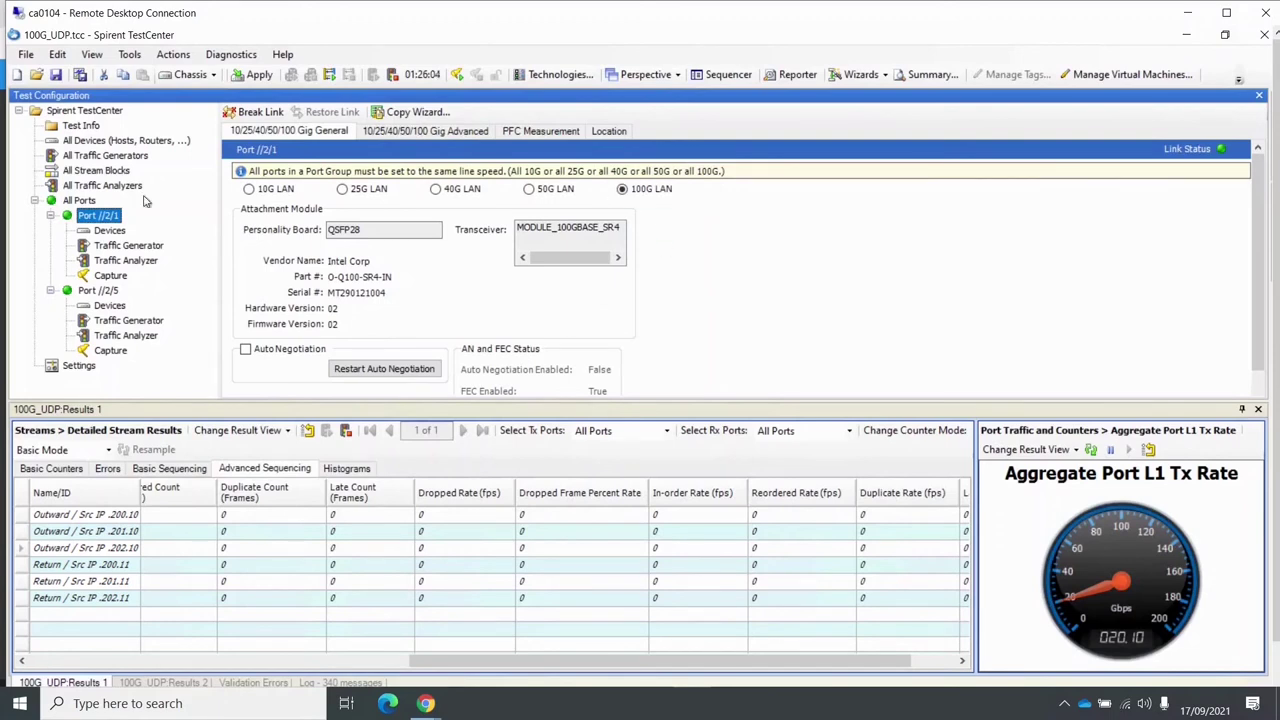
{"action": "left_click", "coordinate": [98, 157]}
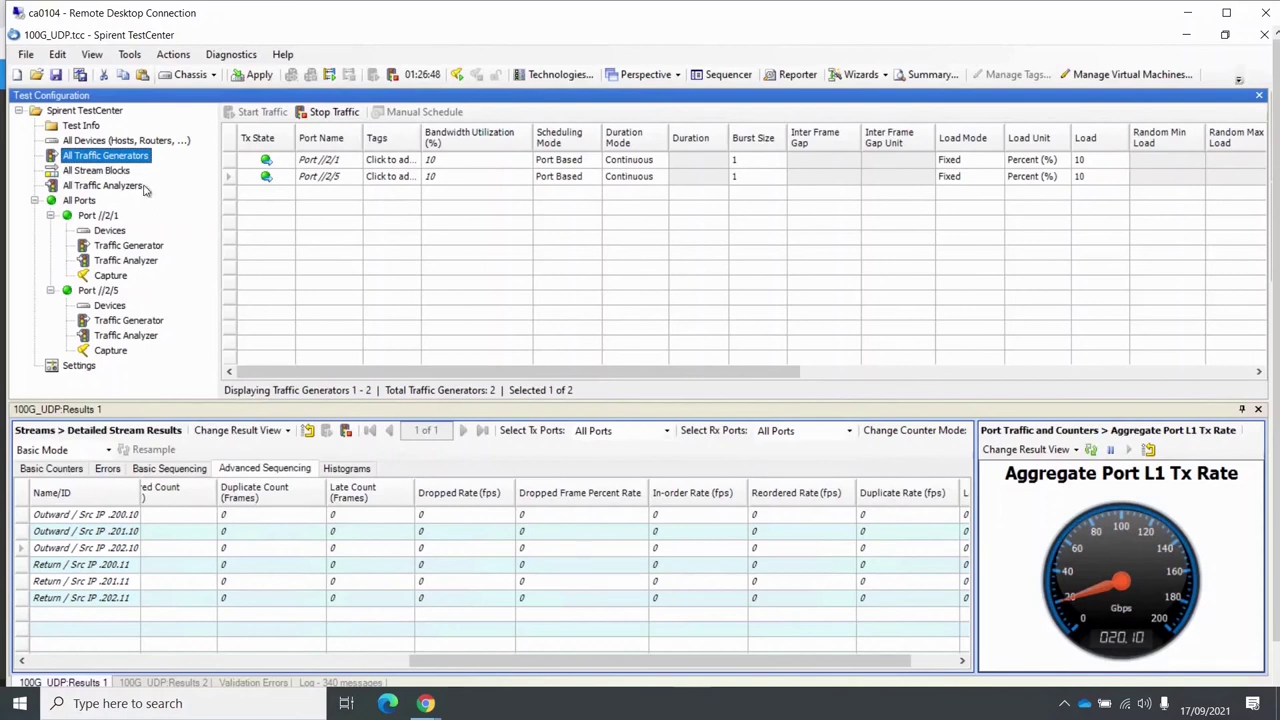
{"action": "left_click", "coordinate": [96, 171]}
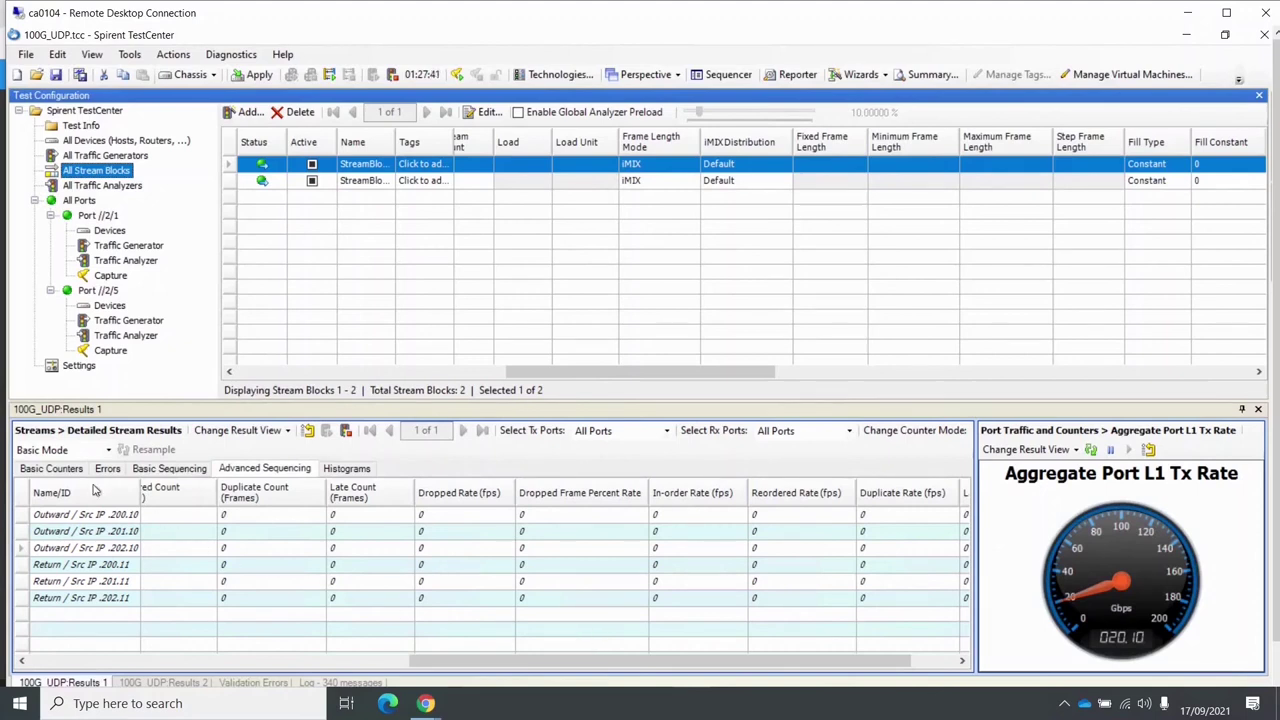
Step: Show the Basic Counters tab with per-stream rates and short-term average latency
{"action": "left_click", "coordinate": [52, 469]}
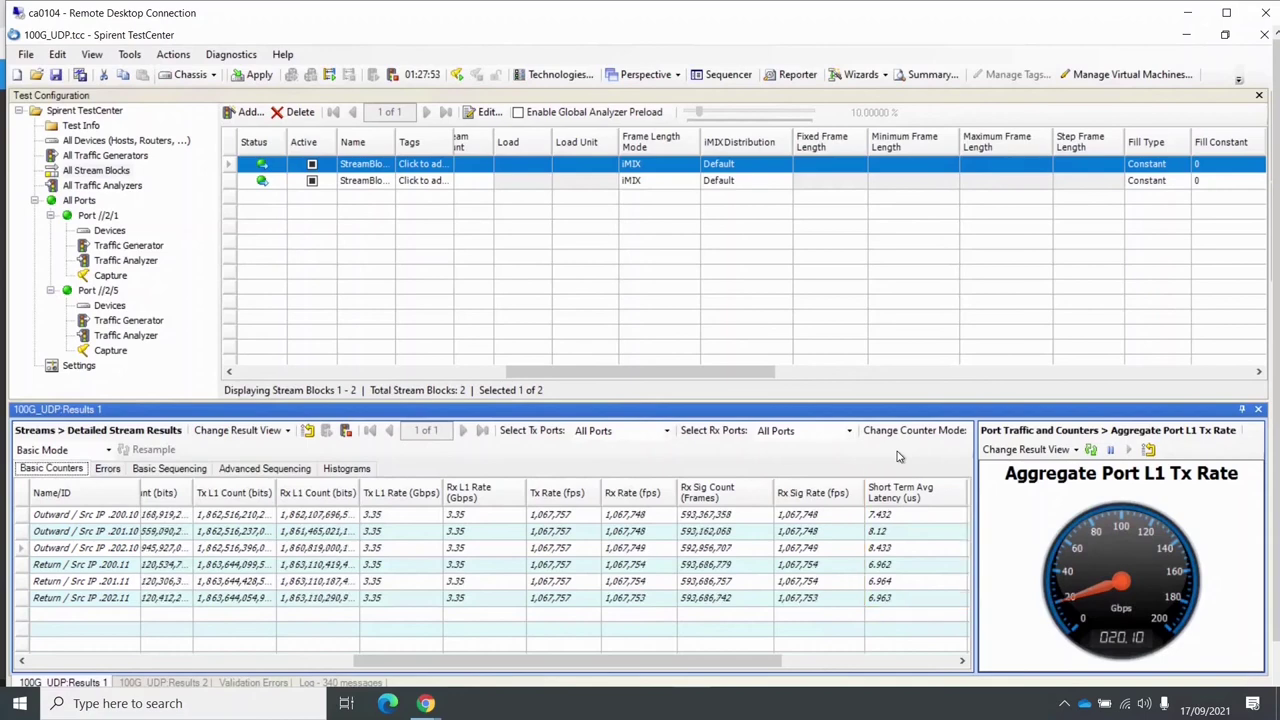
Step: Back in the SNE map, re-enable the three Delay Constant blocks together
{"action": "left_click", "coordinate": [426, 703]}
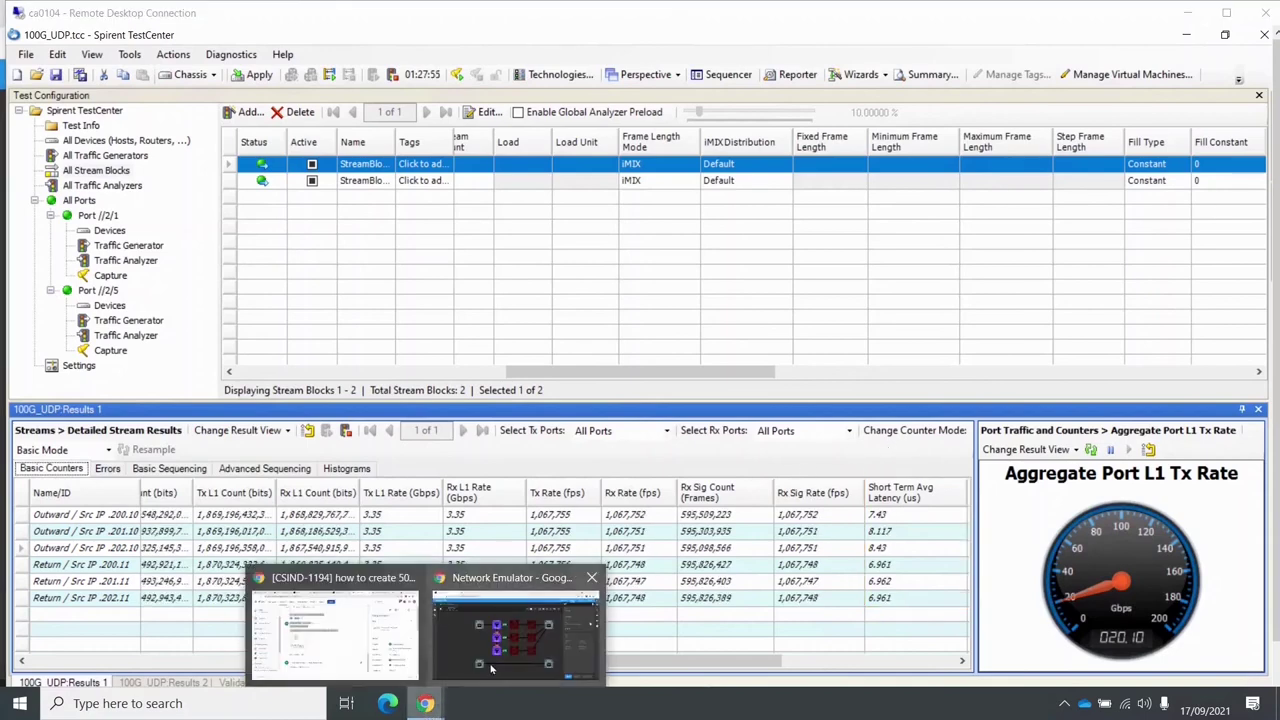
{"action": "left_click", "coordinate": [528, 645]}
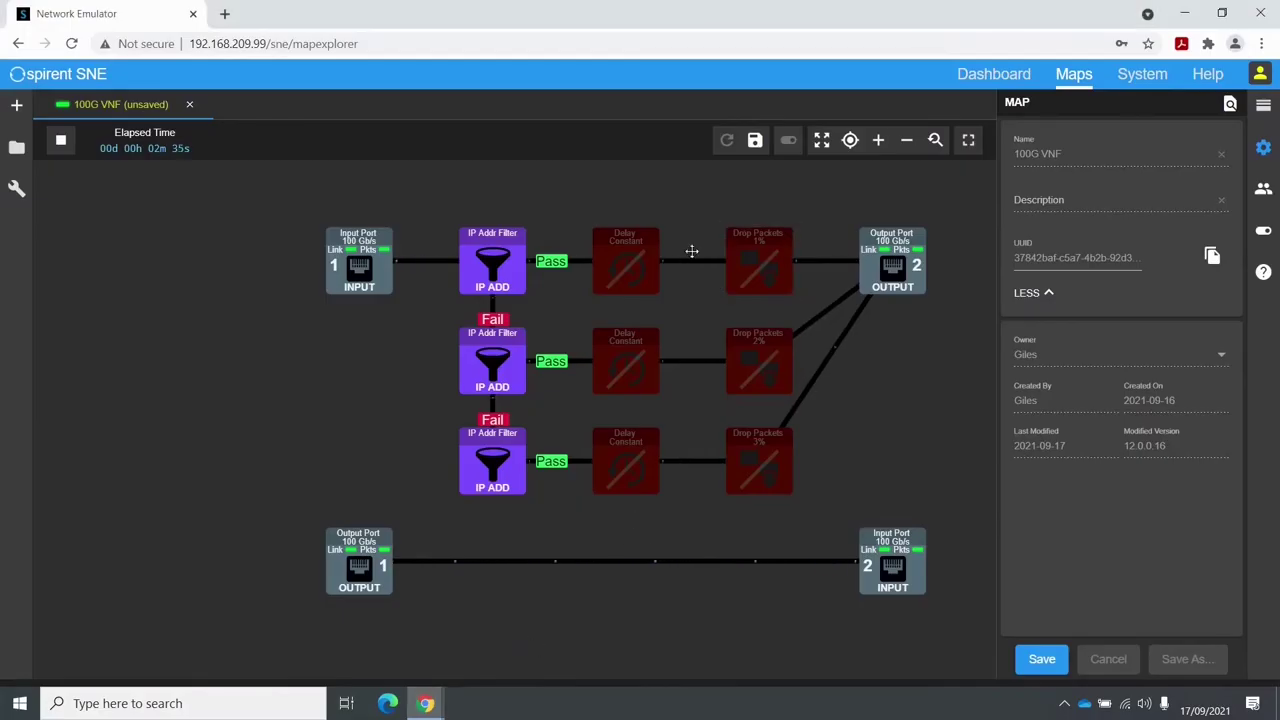
{"action": "left_click", "coordinate": [642, 275]}
{"action": "left_click", "coordinate": [633, 352], "text": "ctrl"}
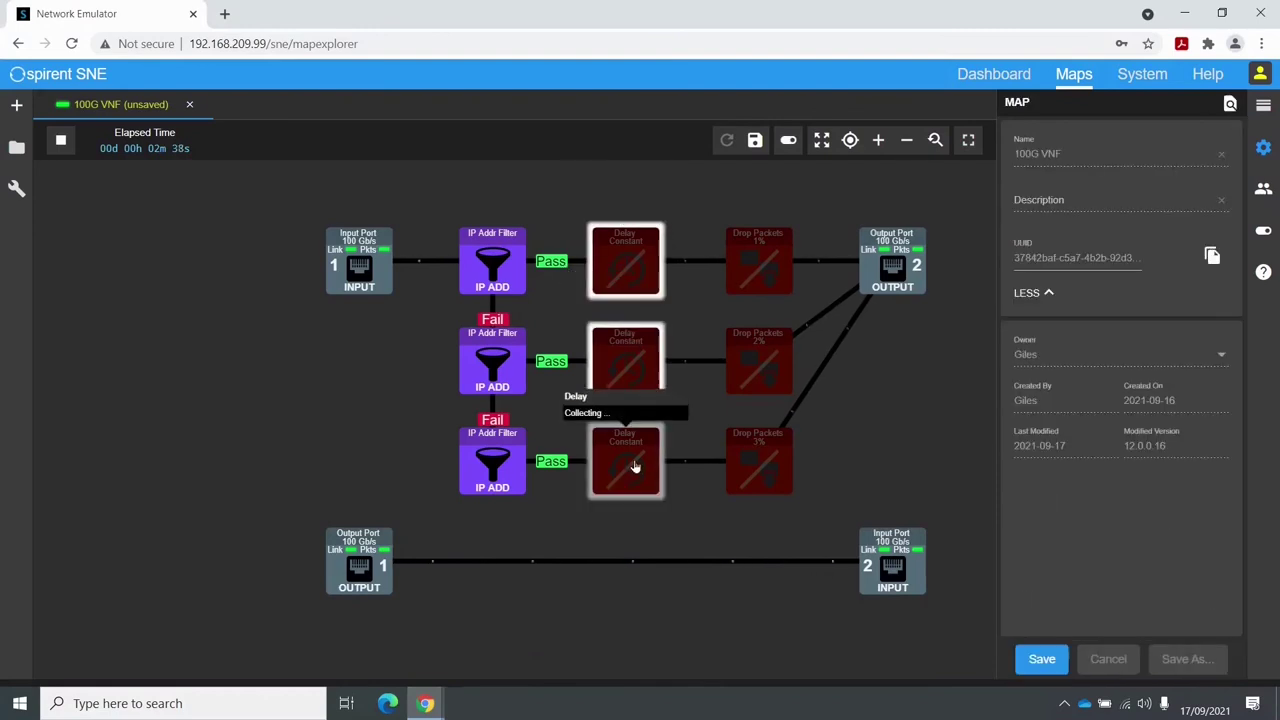
{"action": "left_click", "coordinate": [625, 460], "text": "ctrl"}
{"action": "left_click", "coordinate": [788, 141]}
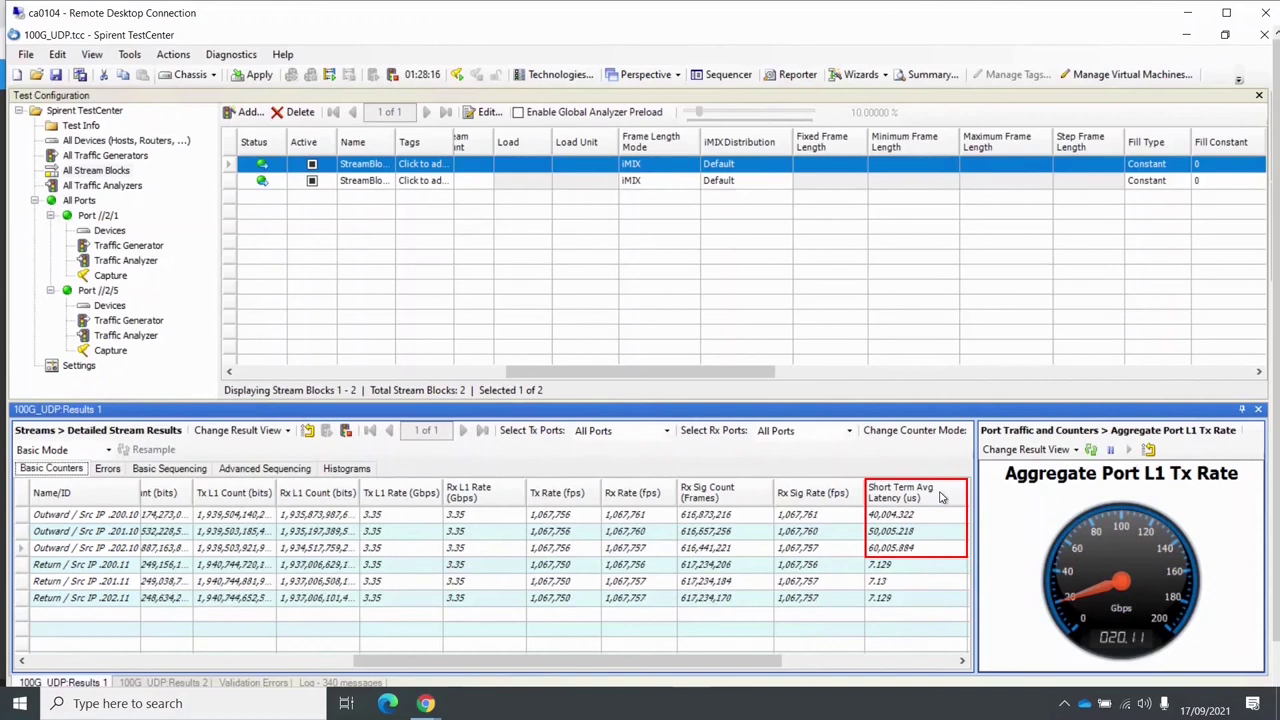
Step: Change the Short Term Avg Latency column units to ms for all columns of this type
{"action": "right_click", "coordinate": [941, 497]}
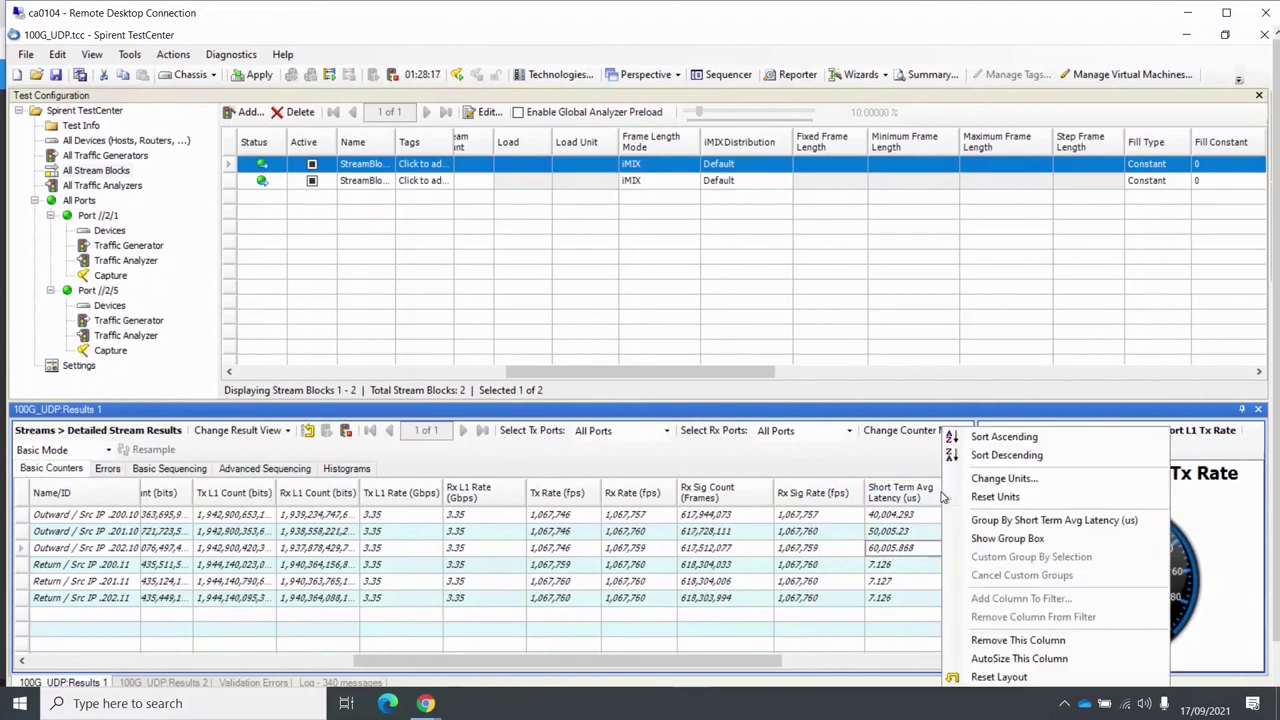
{"action": "left_click", "coordinate": [1003, 479]}
{"action": "left_click", "coordinate": [575, 385]}
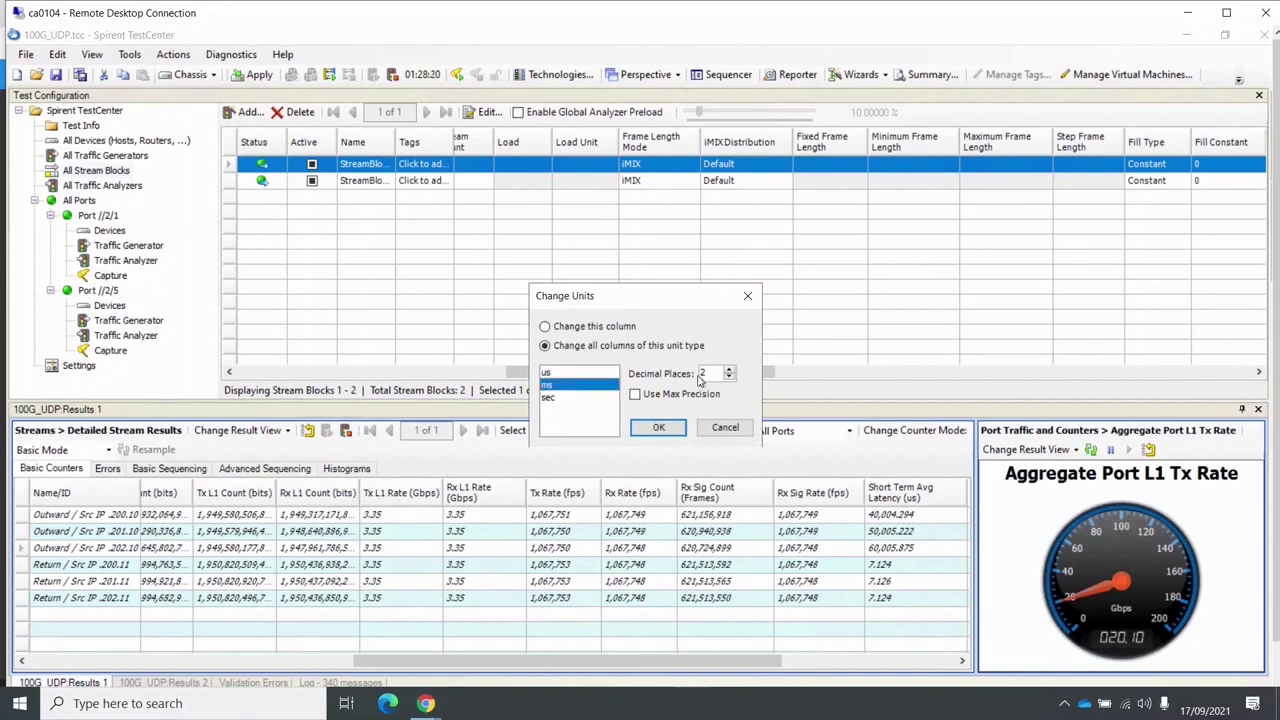
{"action": "left_click", "coordinate": [658, 427]}
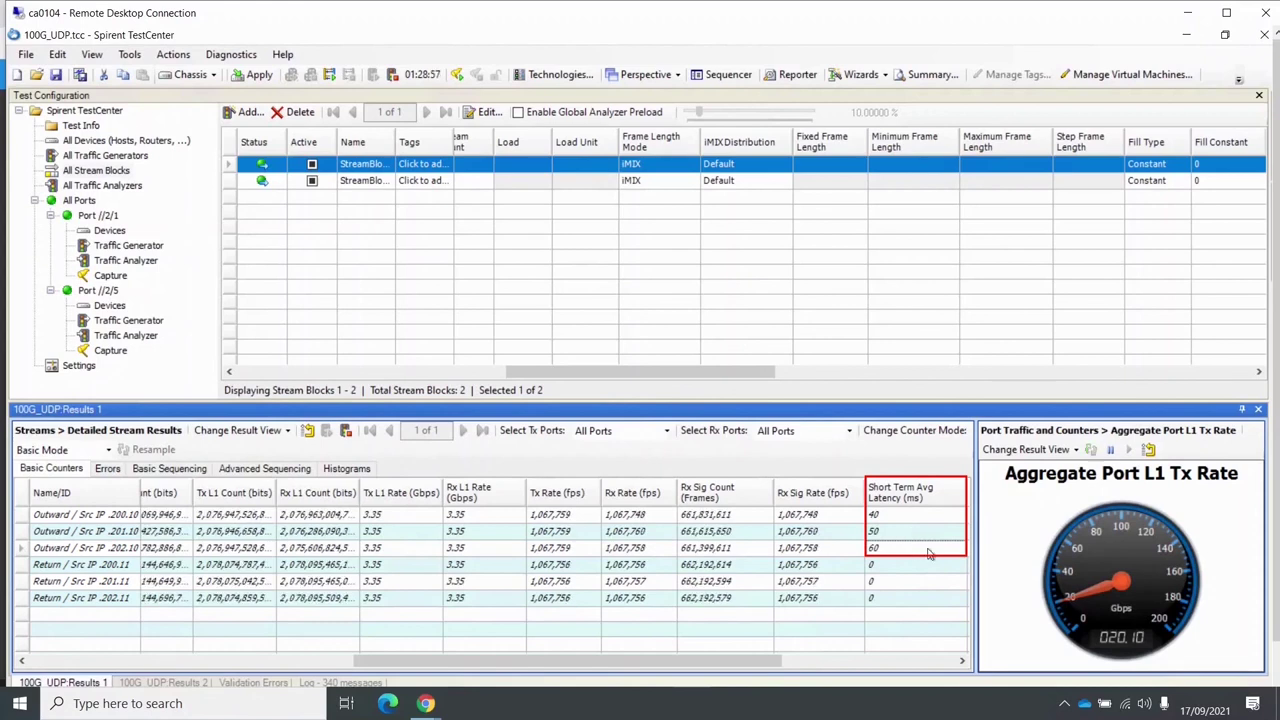
Step: Check the three Delay blocks' constant latencies: 40, 50 and 60 ms
{"action": "mouse_move", "coordinate": [426, 703]}
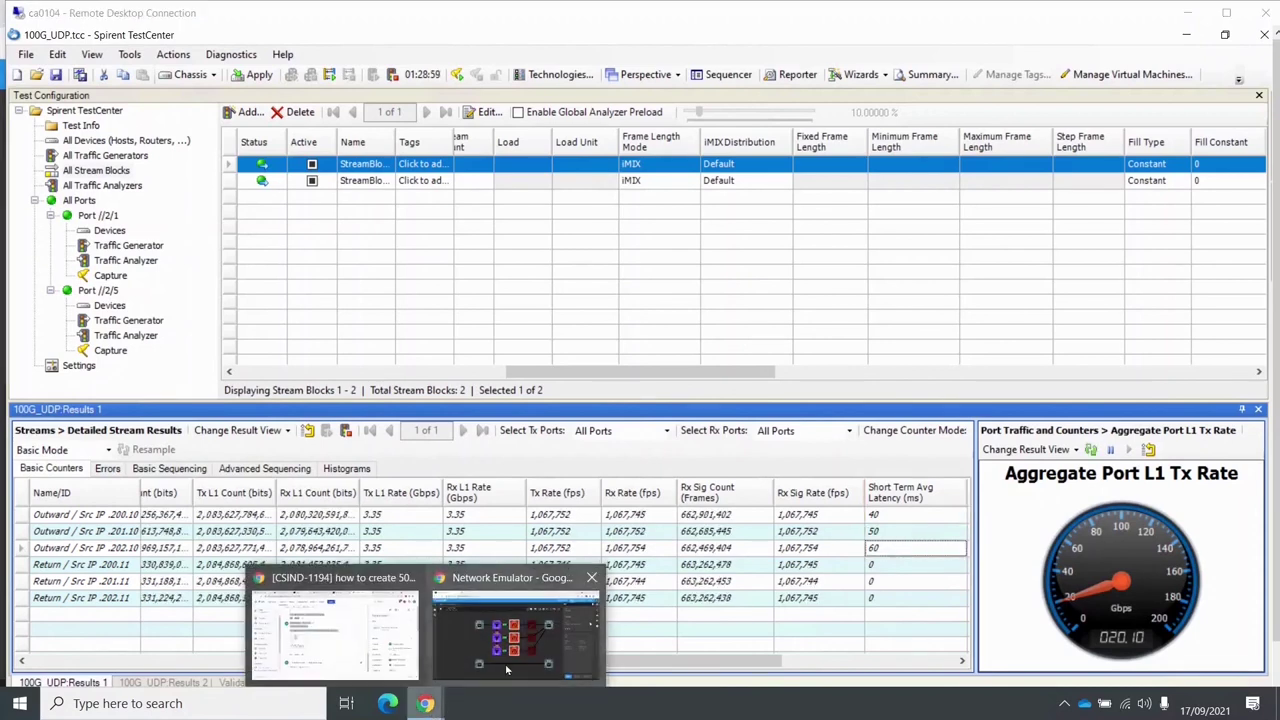
{"action": "left_click", "coordinate": [520, 630]}
{"action": "left_click", "coordinate": [650, 276]}
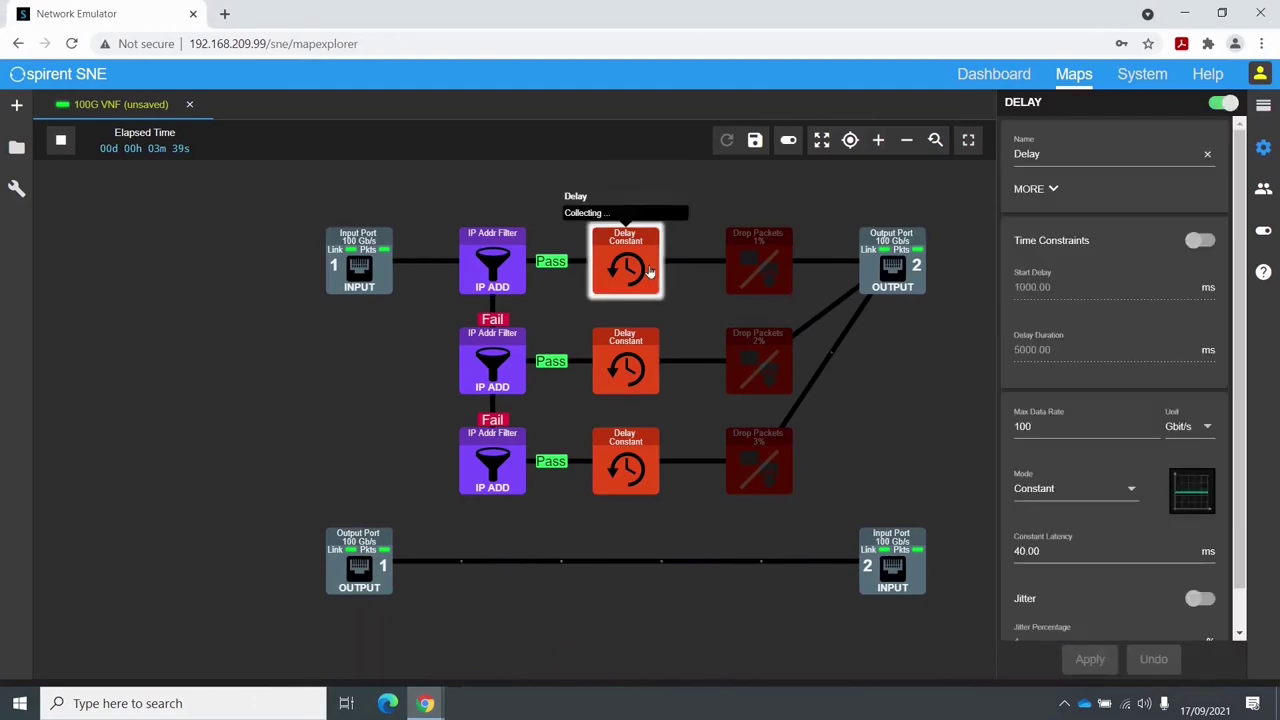
{"action": "left_click", "coordinate": [607, 378]}
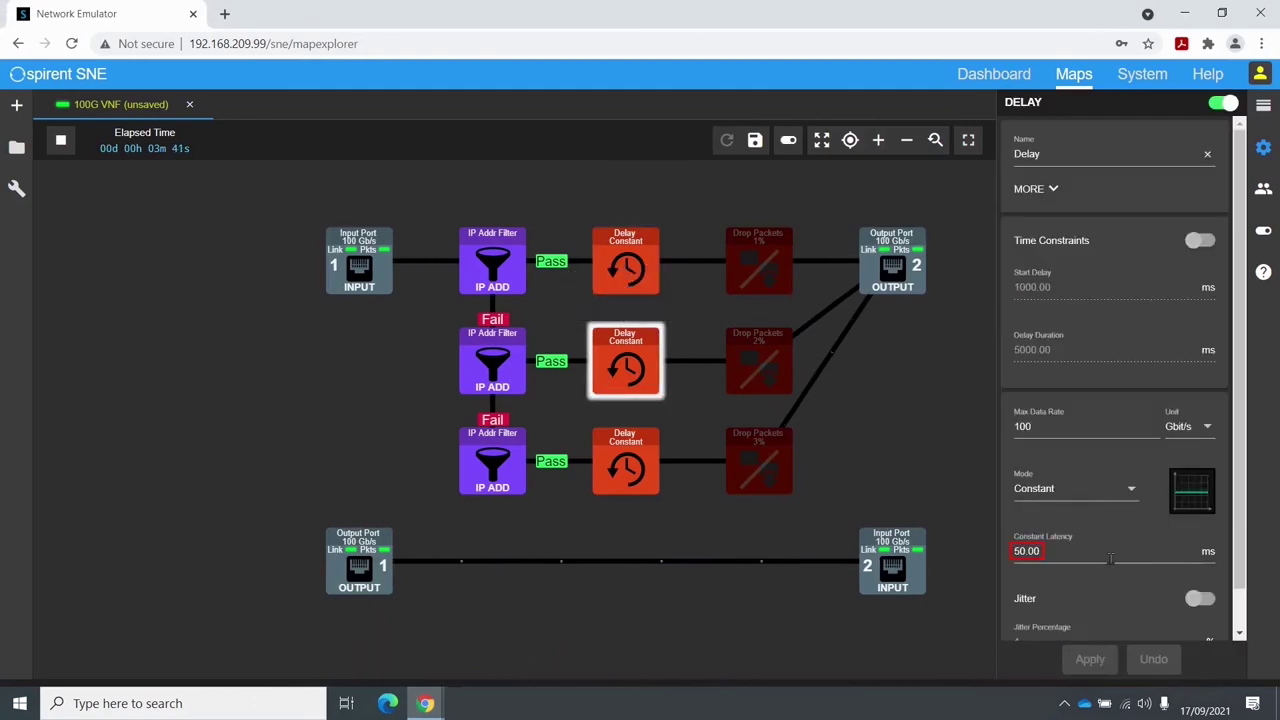
{"action": "left_click", "coordinate": [625, 466]}
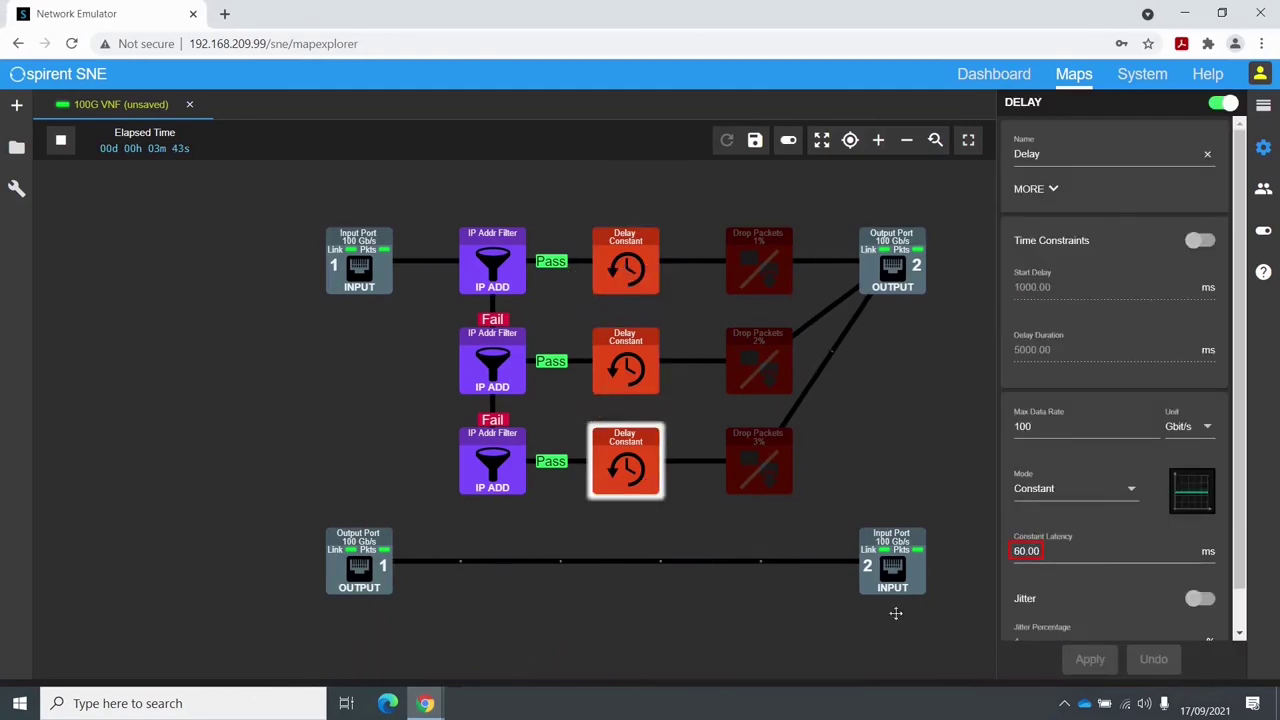
Step: Enable the 1%, 2% and 3% Drop Packets blocks together
{"action": "left_click", "coordinate": [762, 262]}
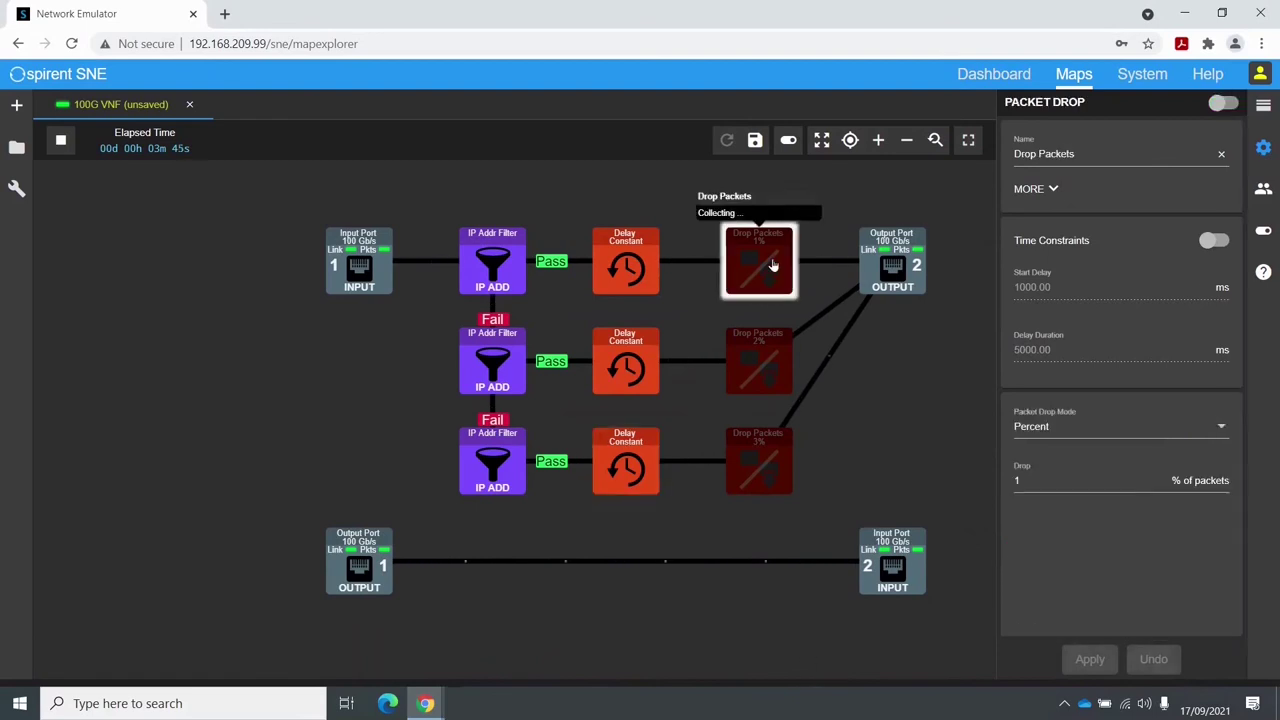
{"action": "left_click", "coordinate": [758, 376], "text": "ctrl"}
{"action": "left_click", "coordinate": [758, 452], "text": "ctrl"}
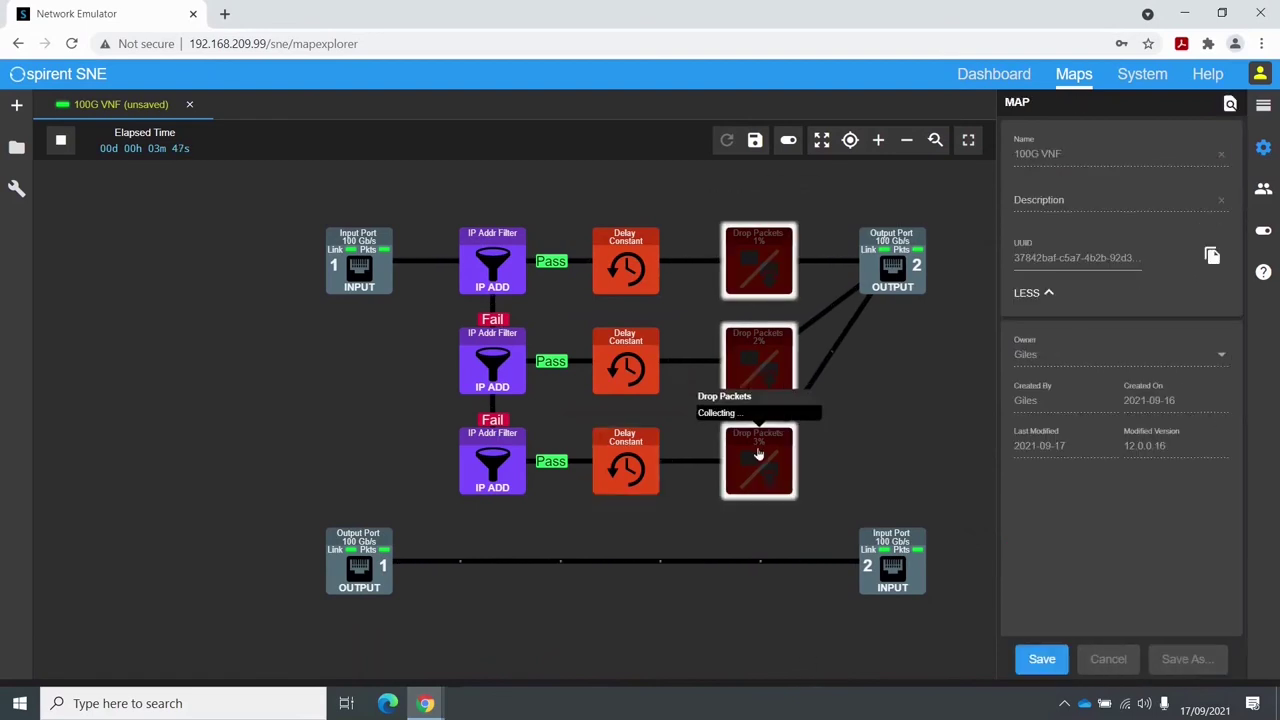
{"action": "left_click", "coordinate": [791, 144]}
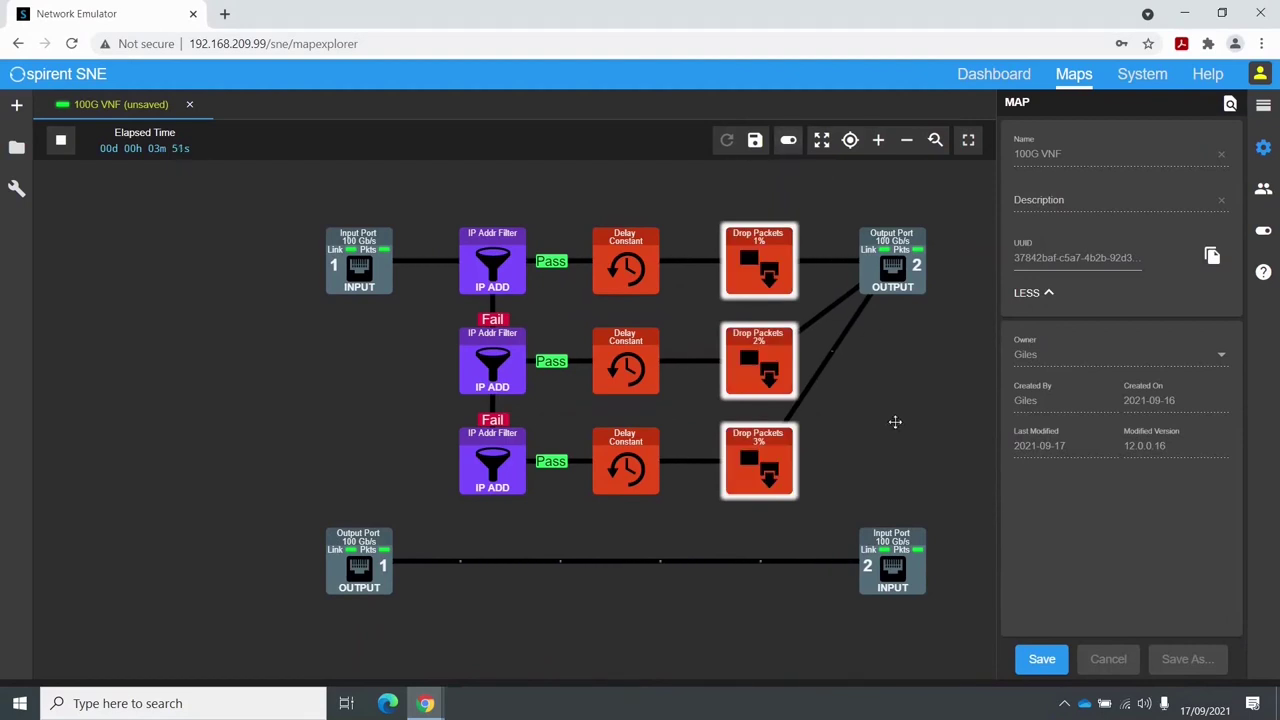
{"action": "mouse_move", "coordinate": [760, 242]}
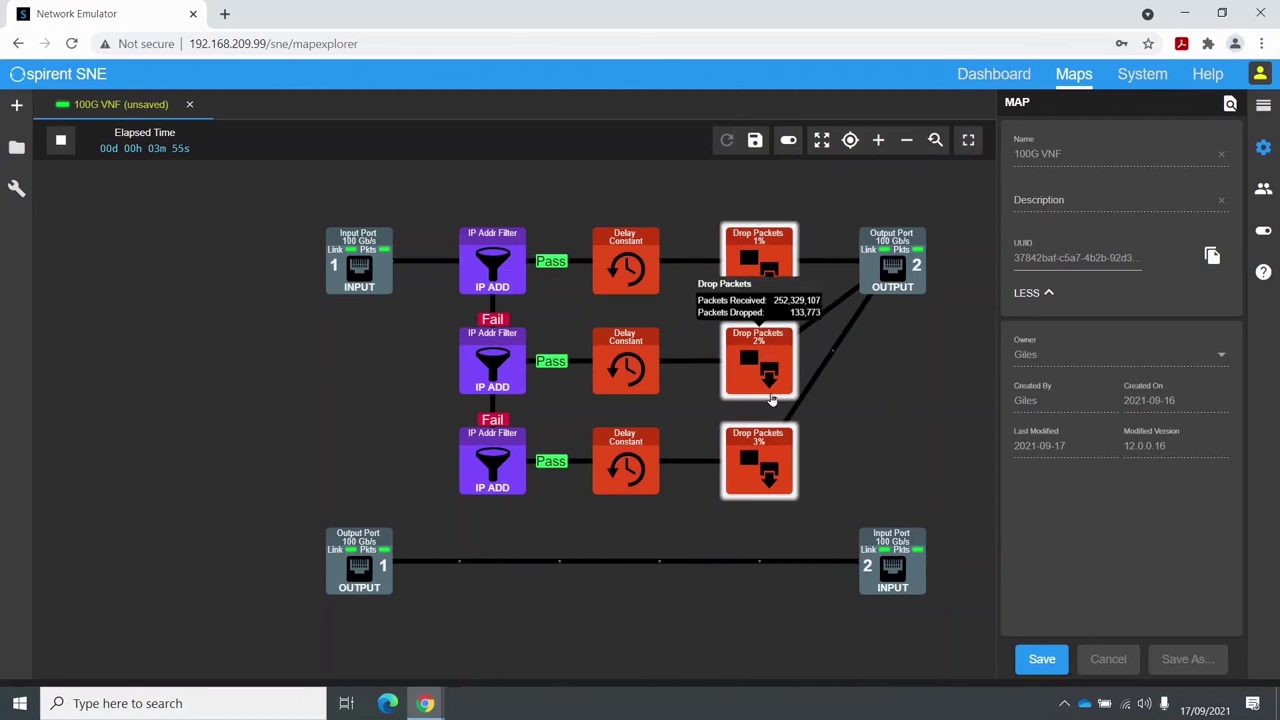
{"action": "mouse_move", "coordinate": [776, 465]}
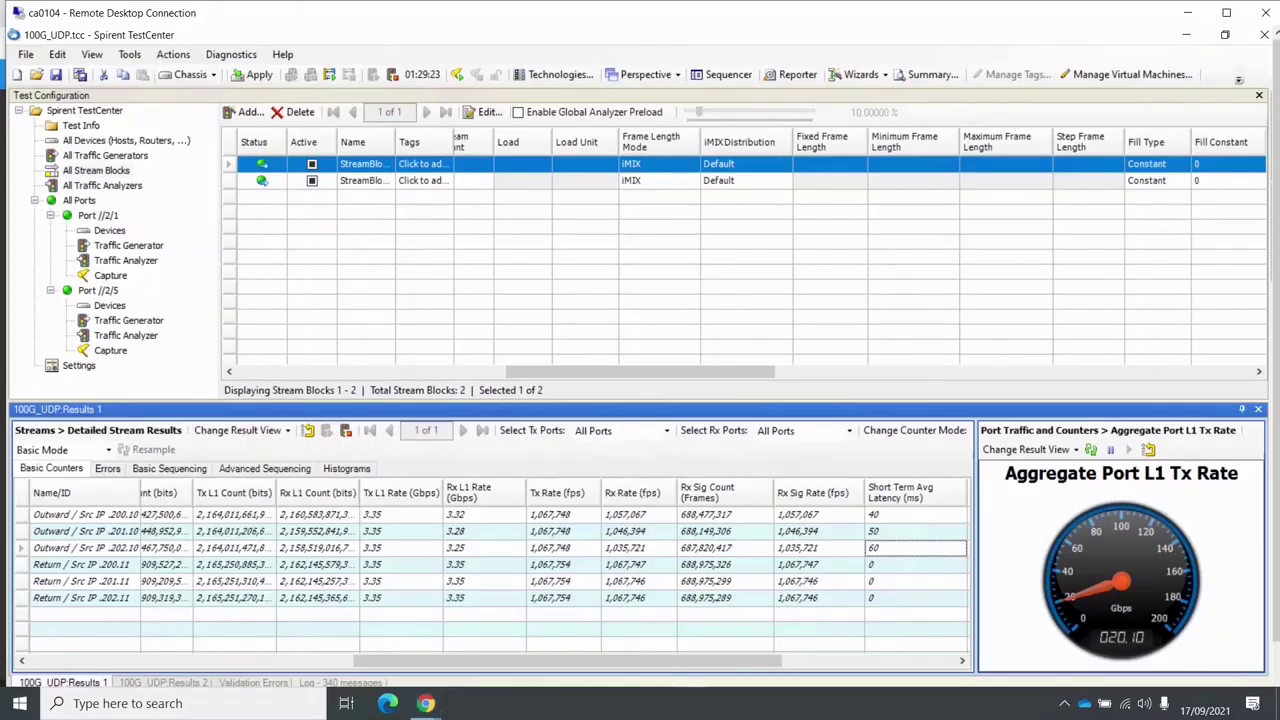
Step: Show Advanced Sequencing results to confirm 1%, 2% and 3% dropped frames on the outward streams
{"action": "left_click", "coordinate": [262, 468]}
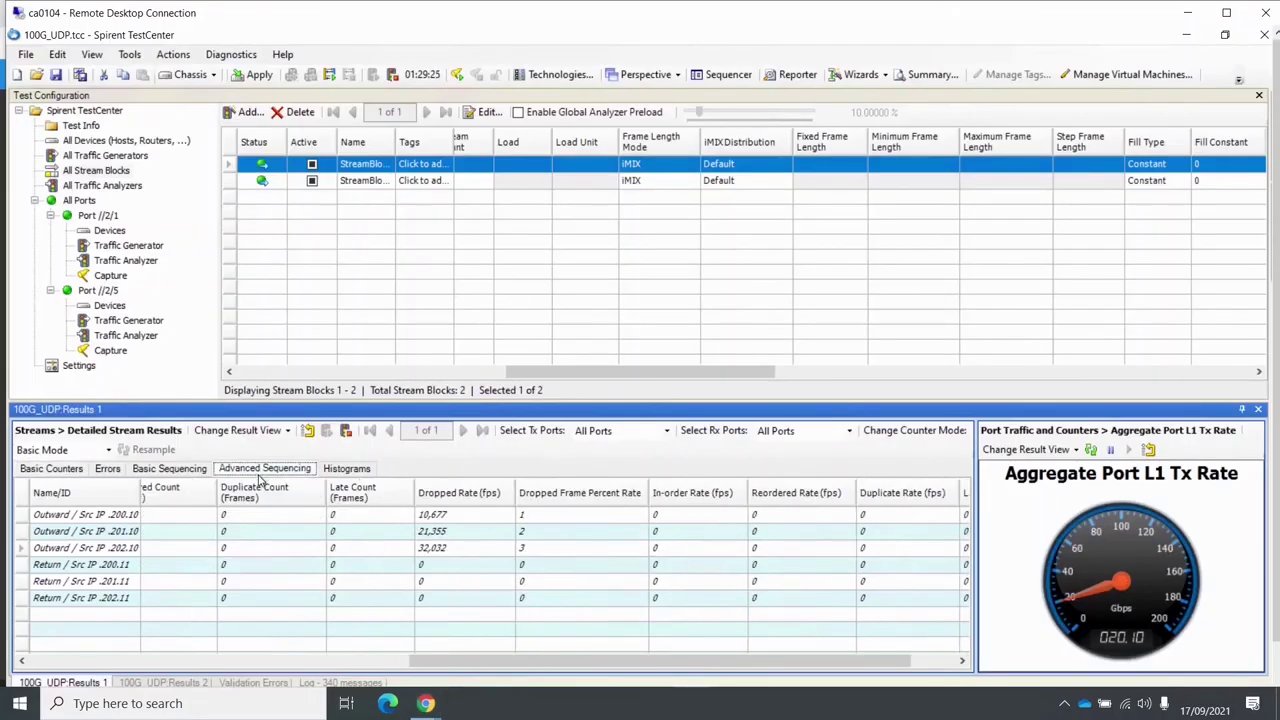